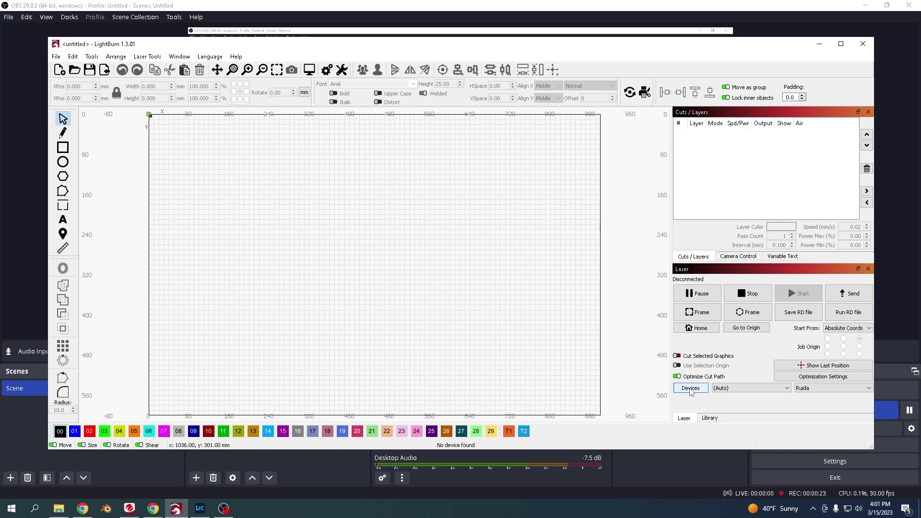
Begin manually creating a new device with GRBL as the controller type.
{"action": "left_click", "coordinate": [690, 389]}
{"action": "left_click", "coordinate": [427, 342]}
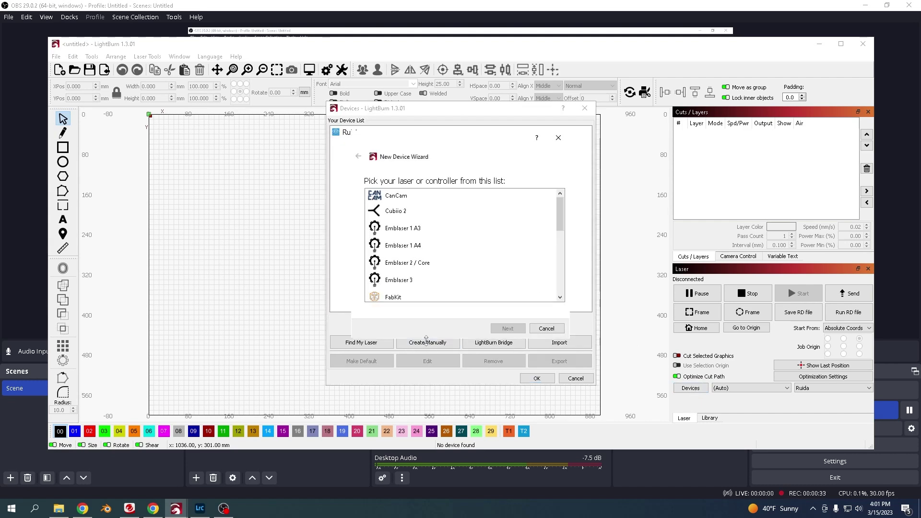
{"action": "scroll", "coordinate": [410, 233], "scroll_direction": "down", "scroll_amount": 1}
{"action": "scroll", "coordinate": [410, 233], "scroll_direction": "down", "scroll_amount": 1}
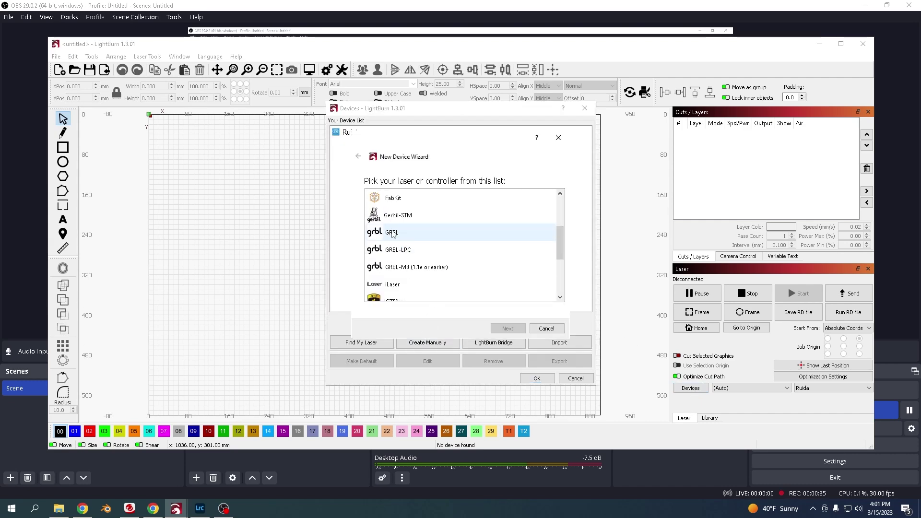
{"action": "left_click", "coordinate": [397, 235]}
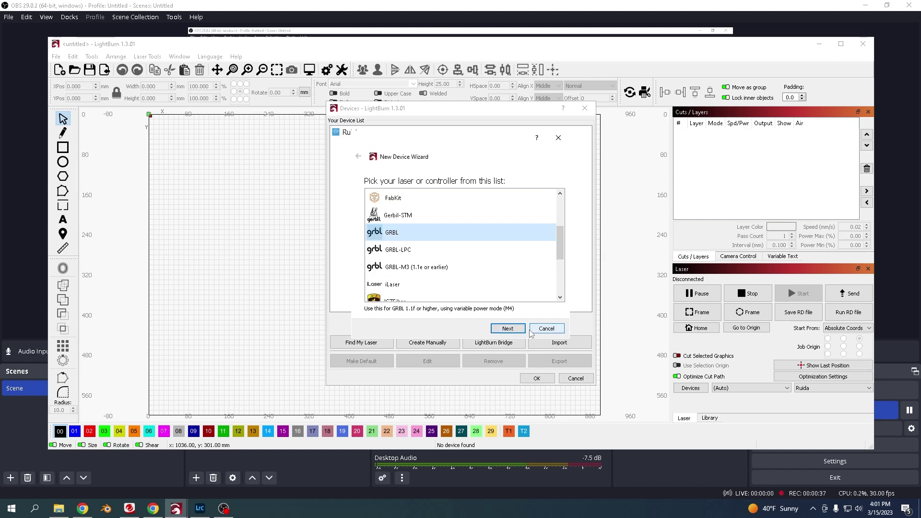
{"action": "left_click", "coordinate": [514, 330]}
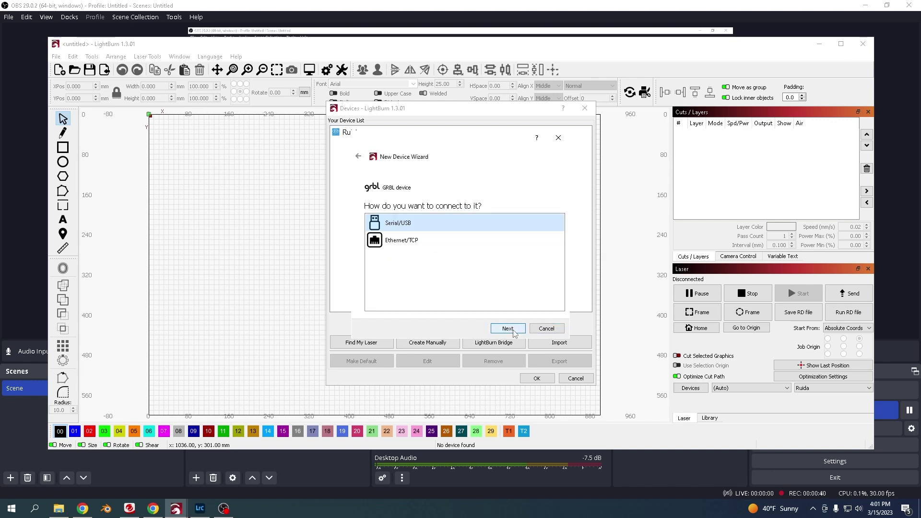
Add the Serial/USB GRBL laser 'Longer Ray5 10w' with a 400 × 400 mm bed and front-left origin.
{"action": "left_click", "coordinate": [507, 329]}
{"action": "key", "text": "ctrl+a"}
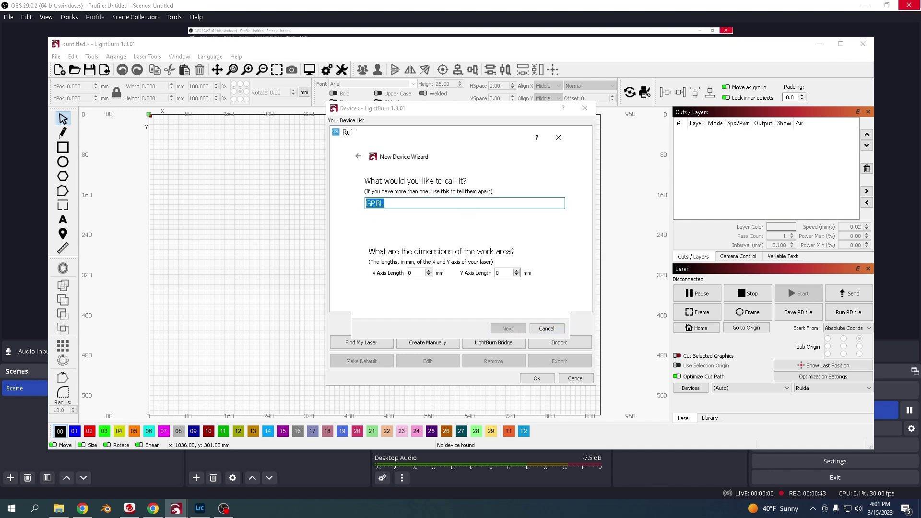
{"action": "type", "text": "Longer Ray5 10w"}
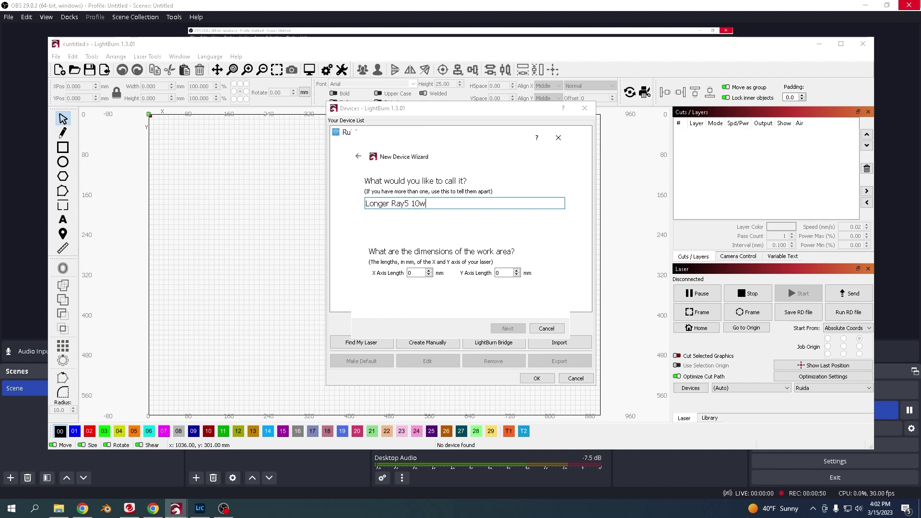
{"action": "key", "text": "Tab"}
{"action": "type", "text": "40"}
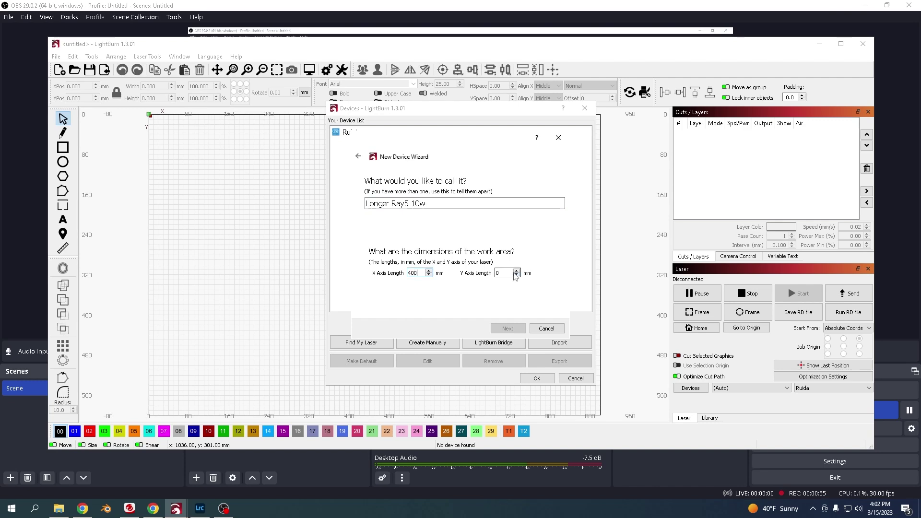
{"action": "type", "text": "400"}
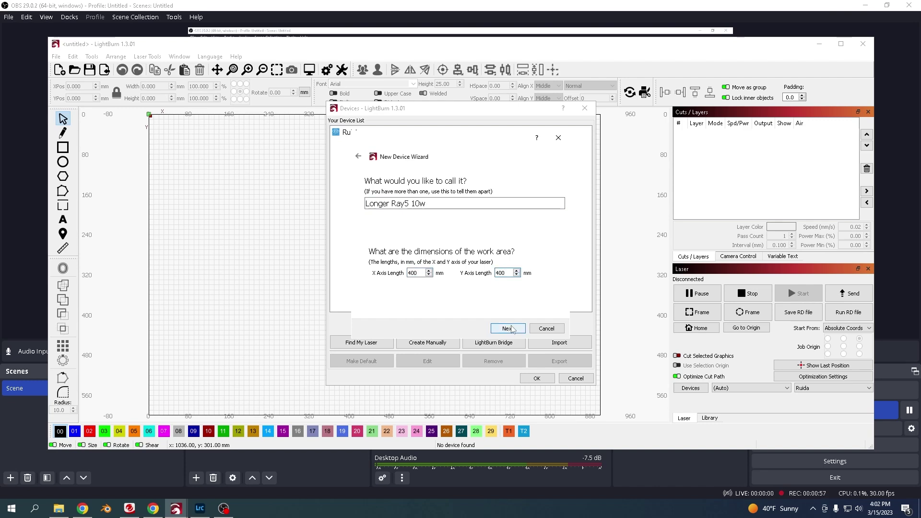
{"action": "left_click", "coordinate": [506, 329]}
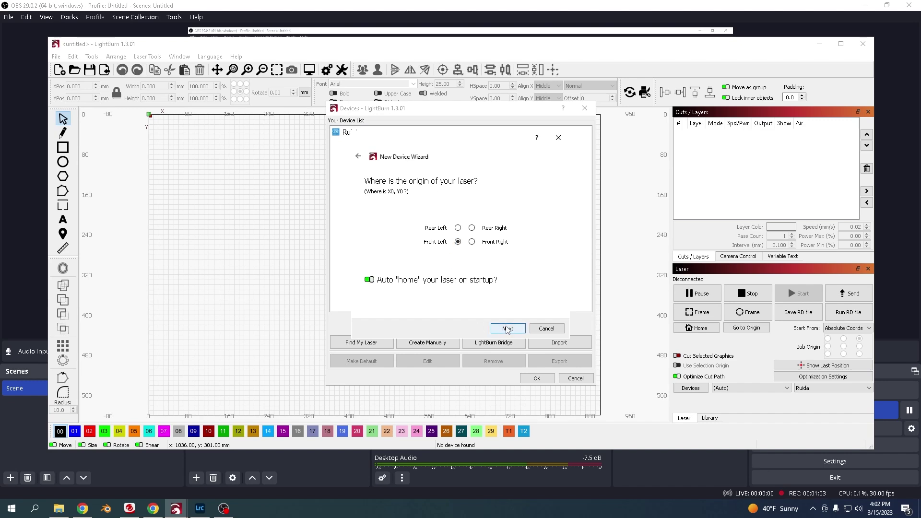
{"action": "left_click", "coordinate": [508, 329]}
Finish the wizard and select Longer Ray5 10w as the active laser, showing its 400 × 400 mm bed.
{"action": "left_click", "coordinate": [508, 329]}
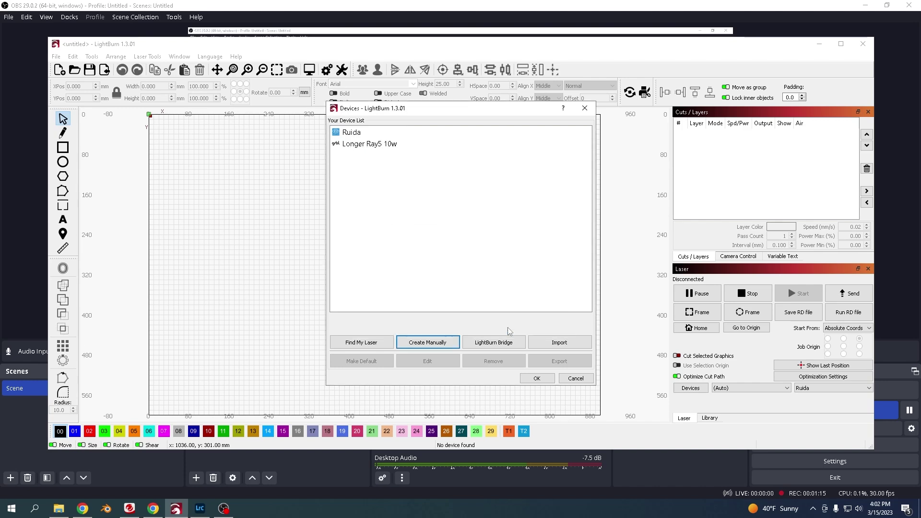
{"action": "left_click", "coordinate": [374, 145]}
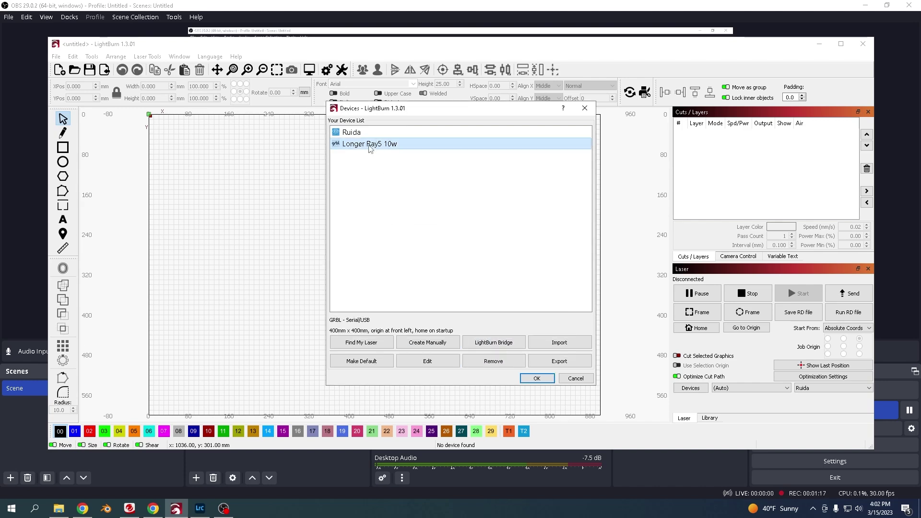
{"action": "left_click", "coordinate": [537, 378]}
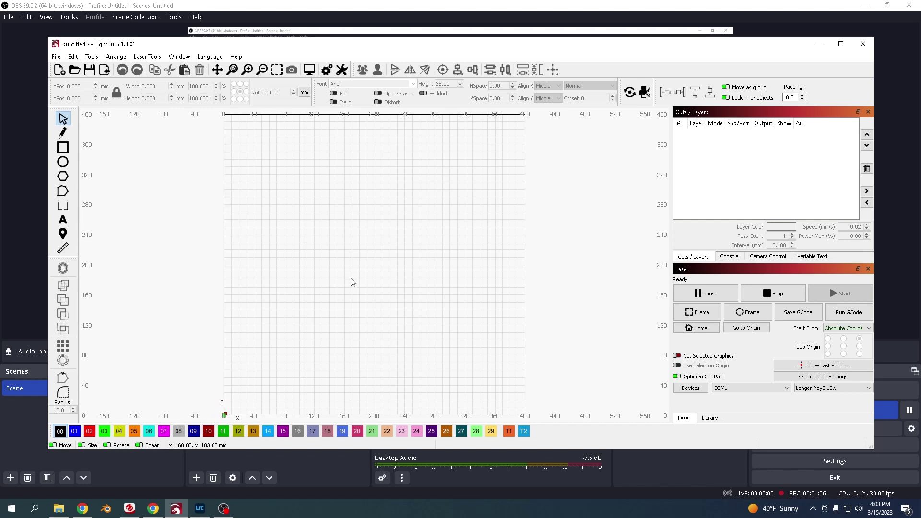
{"action": "scroll", "coordinate": [350, 282], "scroll_direction": "down", "scroll_amount": 2}
{"action": "scroll", "coordinate": [259, 393], "scroll_direction": "up", "scroll_amount": 2}
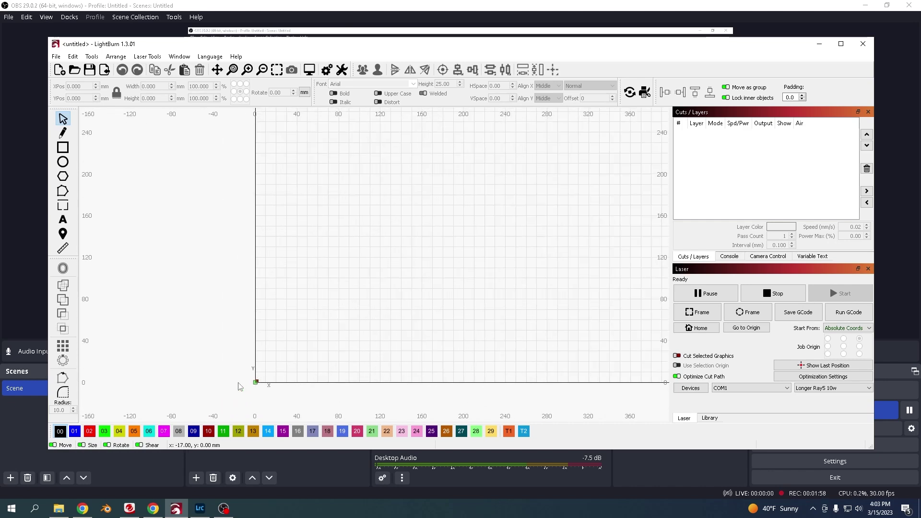
{"action": "scroll", "coordinate": [273, 345], "scroll_direction": "down", "scroll_amount": 4}
{"action": "scroll", "coordinate": [271, 325], "scroll_direction": "down", "scroll_amount": 1}
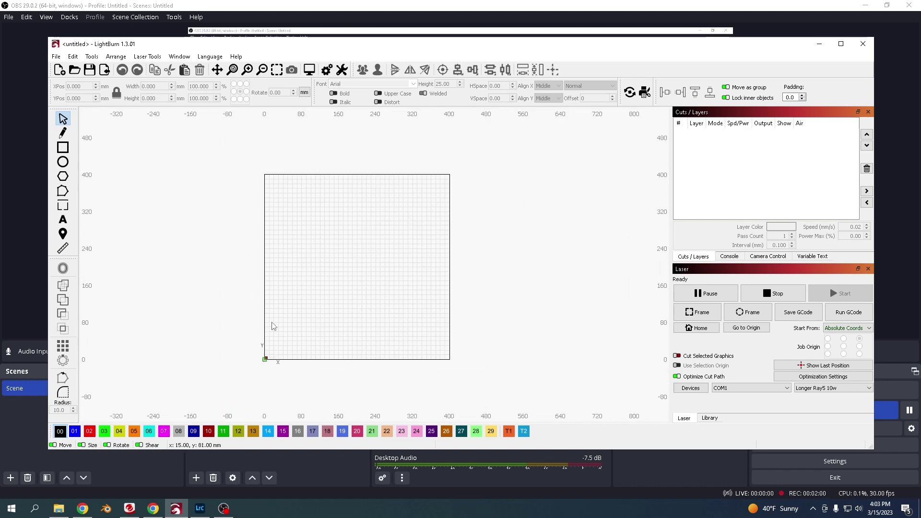
{"action": "scroll", "coordinate": [272, 325], "scroll_direction": "up", "scroll_amount": 1}
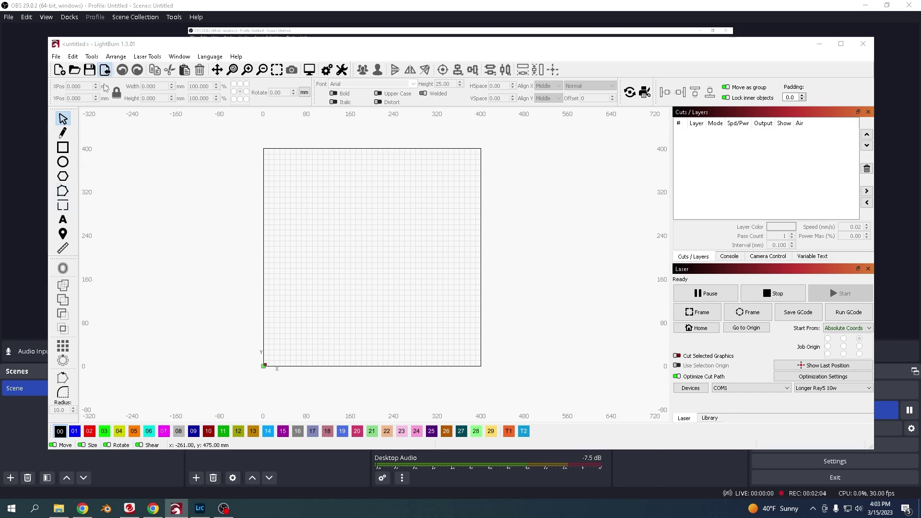
Save the bee relief image as wasp.jpg in the Downloads D DRIVE folder.
{"action": "left_click", "coordinate": [104, 70]}
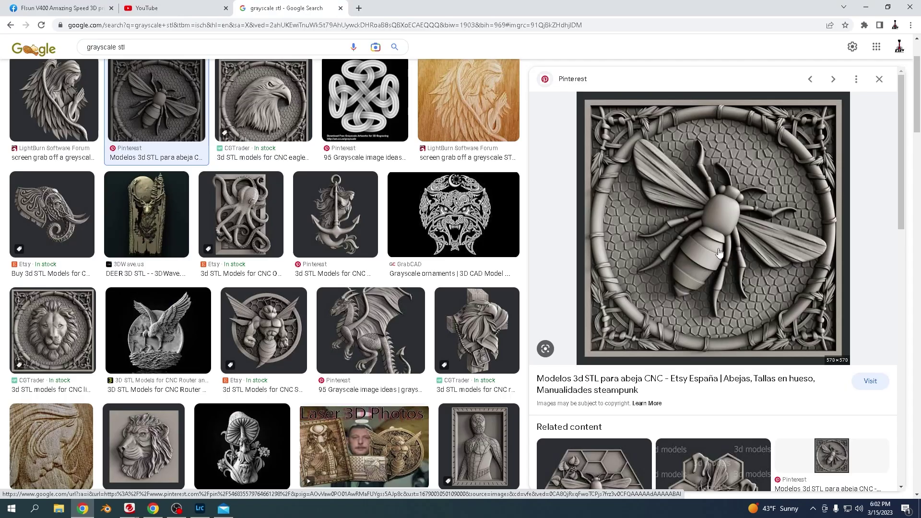
{"action": "right_click", "coordinate": [708, 248]}
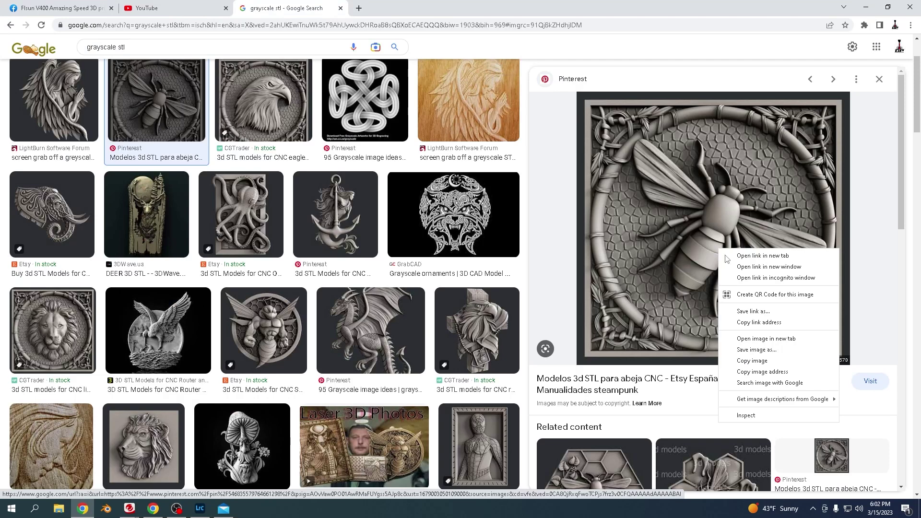
{"action": "left_click", "coordinate": [761, 354]}
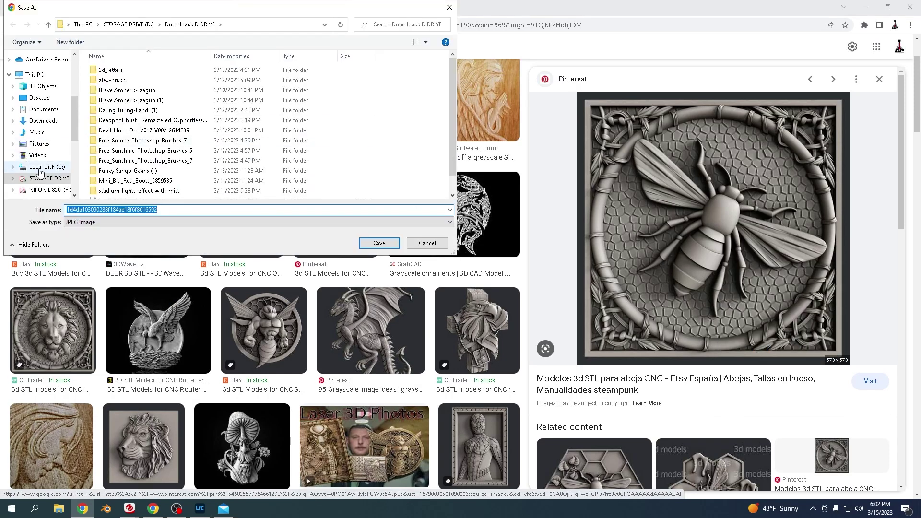
{"action": "left_click", "coordinate": [39, 180]}
{"action": "double_click", "coordinate": [230, 145]}
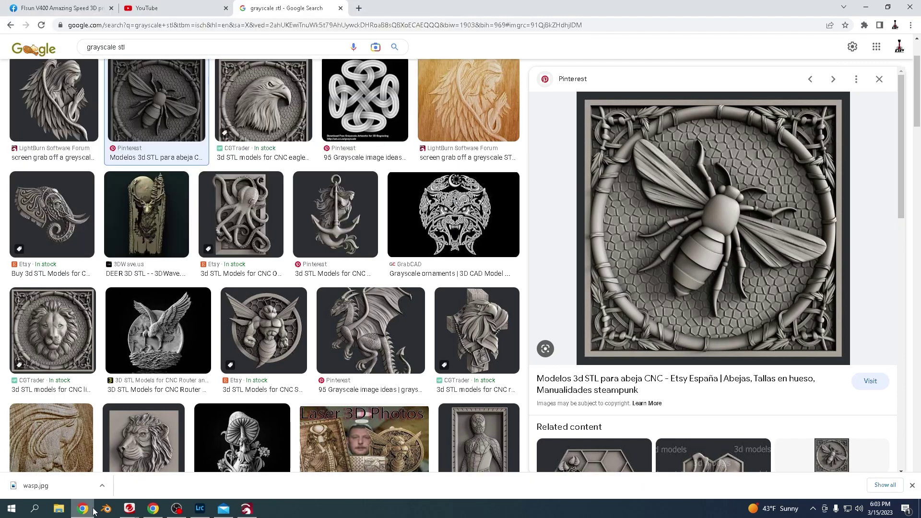
{"action": "left_click", "coordinate": [271, 27]}
Search for imag-r and open the ImagR website.
{"action": "type", "text": "imag-r"}
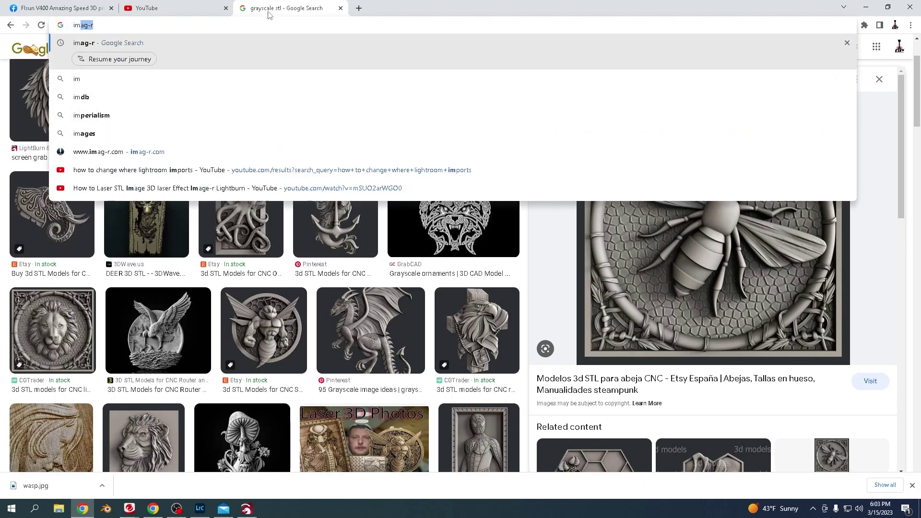
{"action": "key", "text": "Return"}
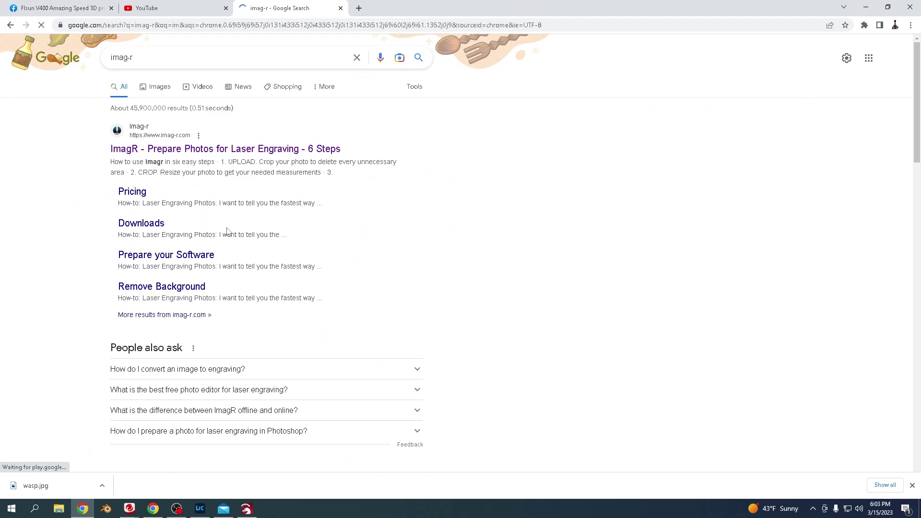
{"action": "left_click", "coordinate": [206, 146]}
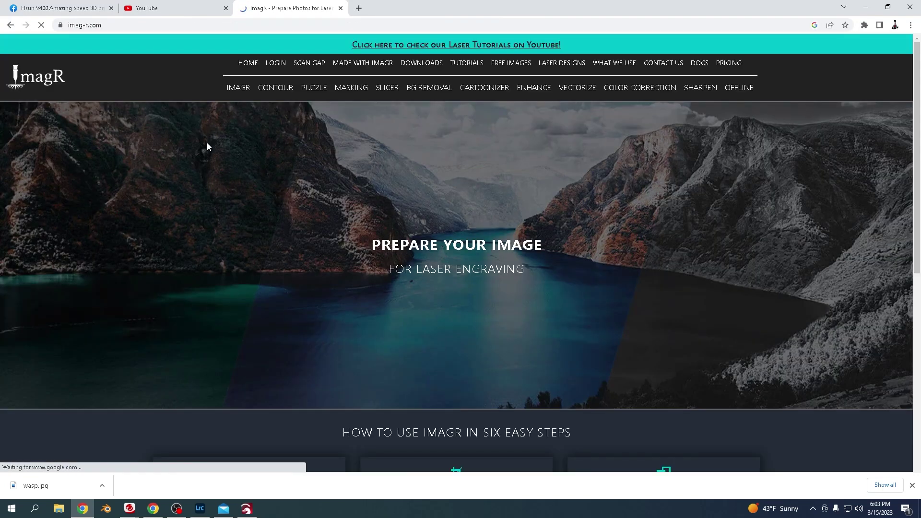
{"action": "scroll", "coordinate": [298, 212], "scroll_direction": "down", "scroll_amount": 5}
{"action": "scroll", "coordinate": [283, 311], "scroll_direction": "down", "scroll_amount": 3}
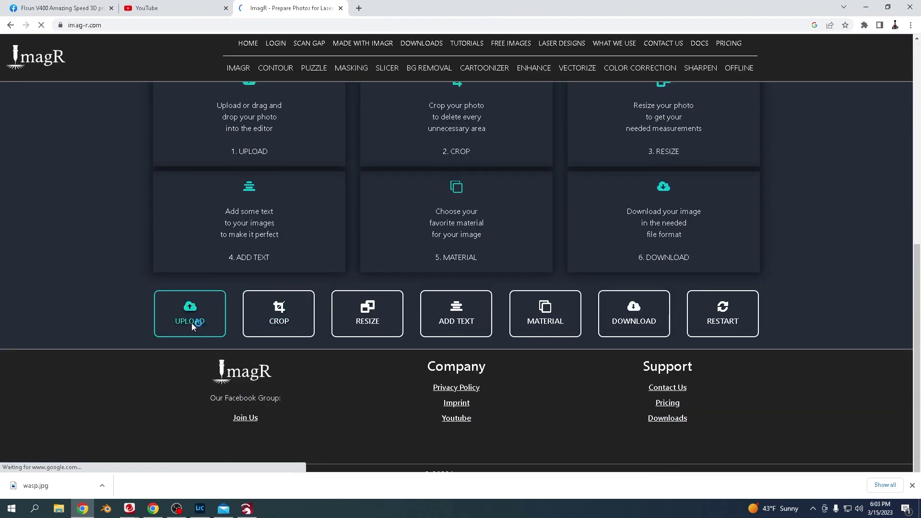
Upload wasp.jpg from Downloads D DRIVE into the ImagR editor.
{"action": "left_click", "coordinate": [192, 324]}
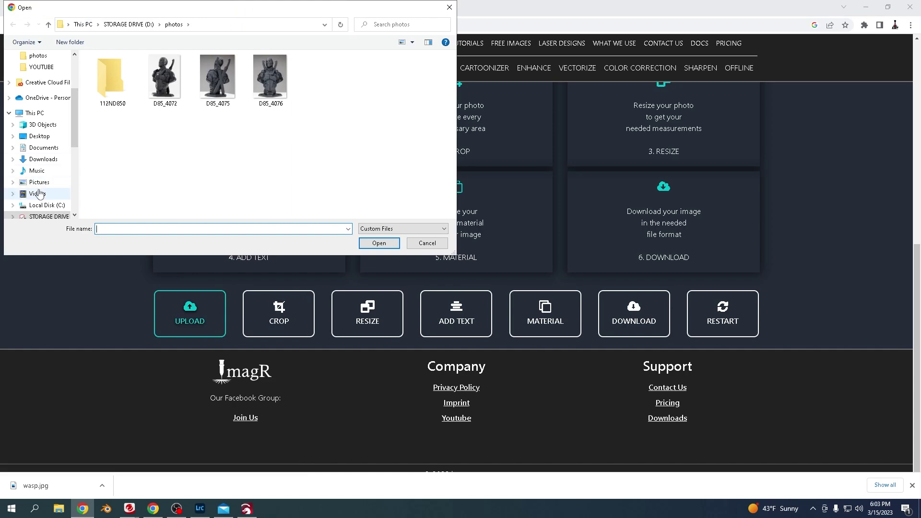
{"action": "left_click", "coordinate": [47, 23]}
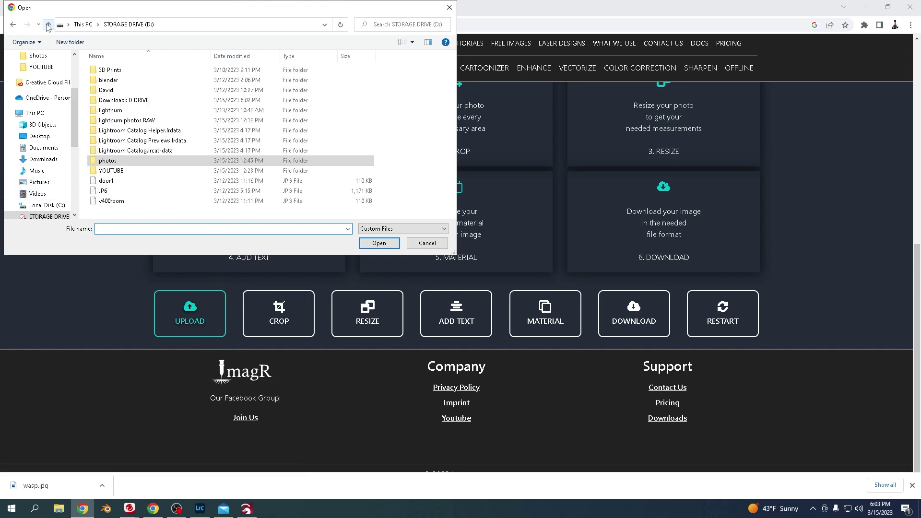
{"action": "double_click", "coordinate": [124, 102]}
{"action": "double_click", "coordinate": [120, 211]}
{"action": "scroll", "coordinate": [453, 298], "scroll_direction": "down", "scroll_amount": 3}
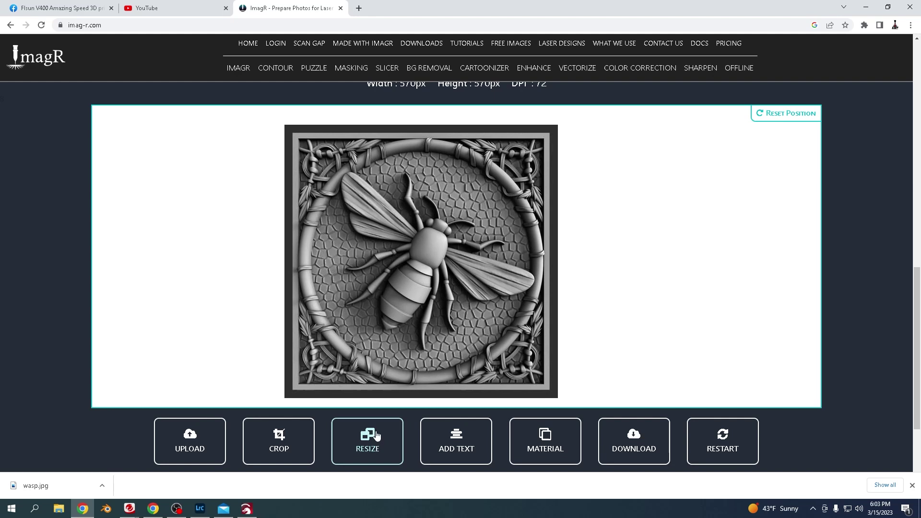
Resize the bee image in inches to width 5, height 5 at 400 DPI.
{"action": "left_click", "coordinate": [370, 448]}
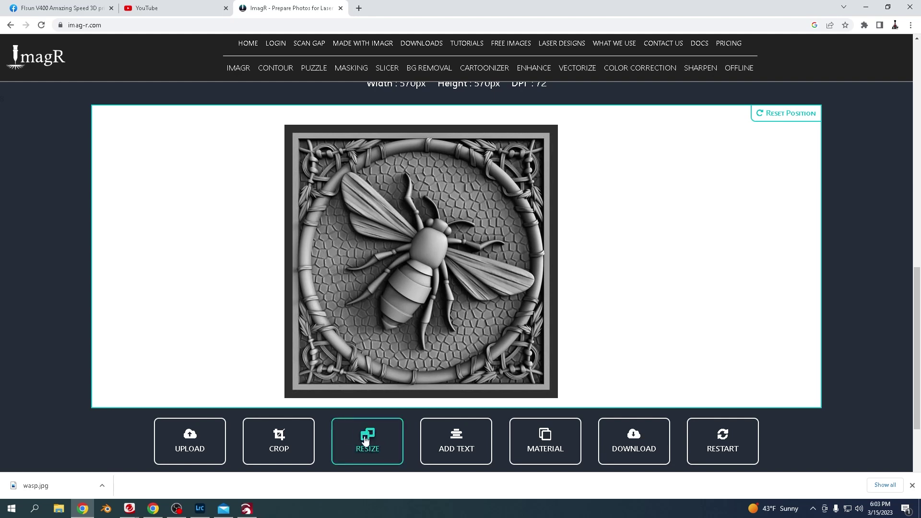
{"action": "left_click", "coordinate": [492, 203]}
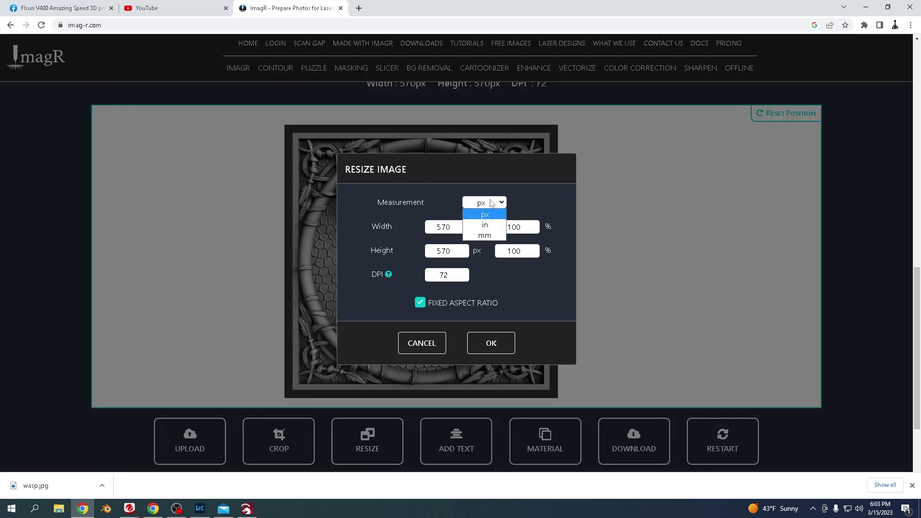
{"action": "left_click", "coordinate": [489, 223]}
{"action": "left_click", "coordinate": [457, 227]}
{"action": "left_click_drag", "start_coordinate": [457, 227], "coordinate": [416, 235]}
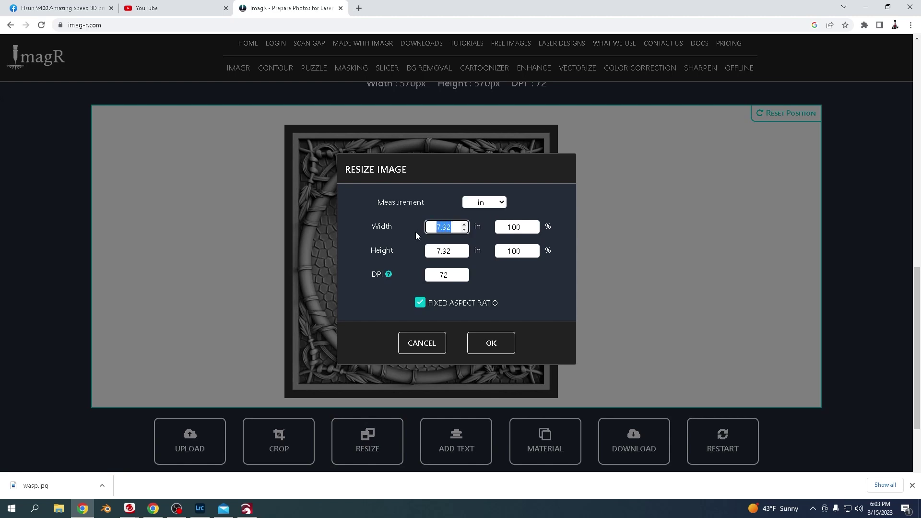
{"action": "type", "text": "5"}
{"action": "key", "text": "Tab"}
{"action": "type", "text": "5"}
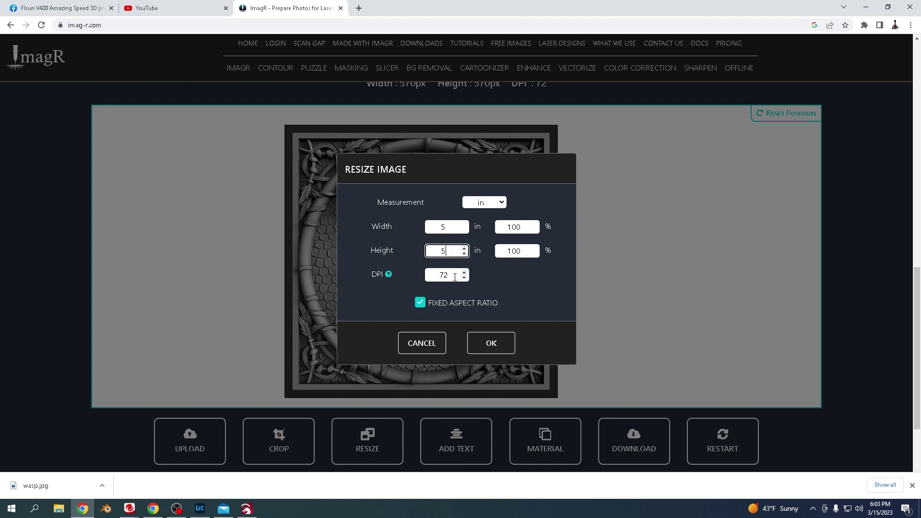
{"action": "left_click_drag", "start_coordinate": [454, 278], "coordinate": [380, 277]}
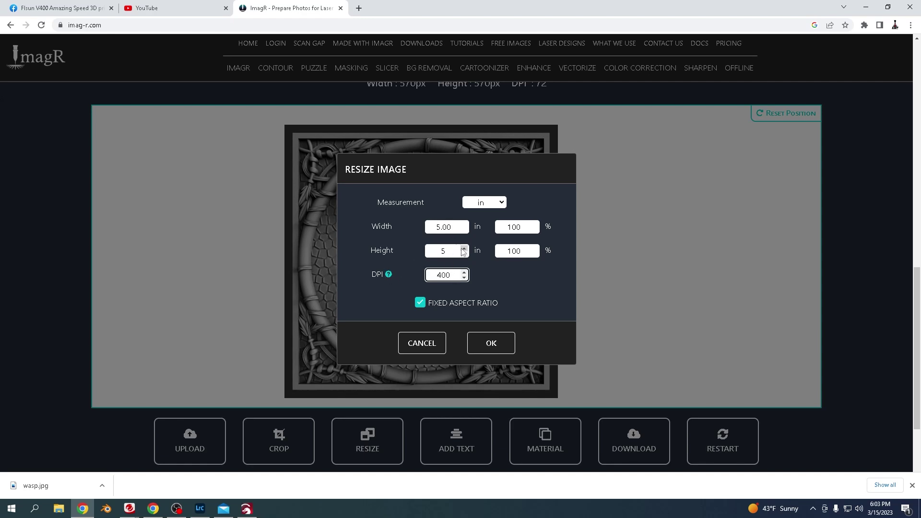
{"action": "left_click", "coordinate": [492, 350]}
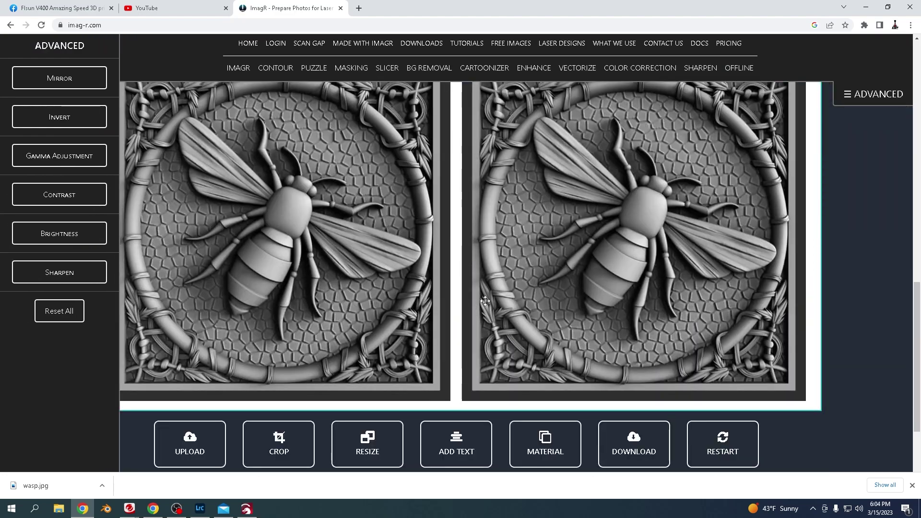
Apply the Norton Wood material from the NORTON set and compare the processed preview.
{"action": "left_click", "coordinate": [545, 439]}
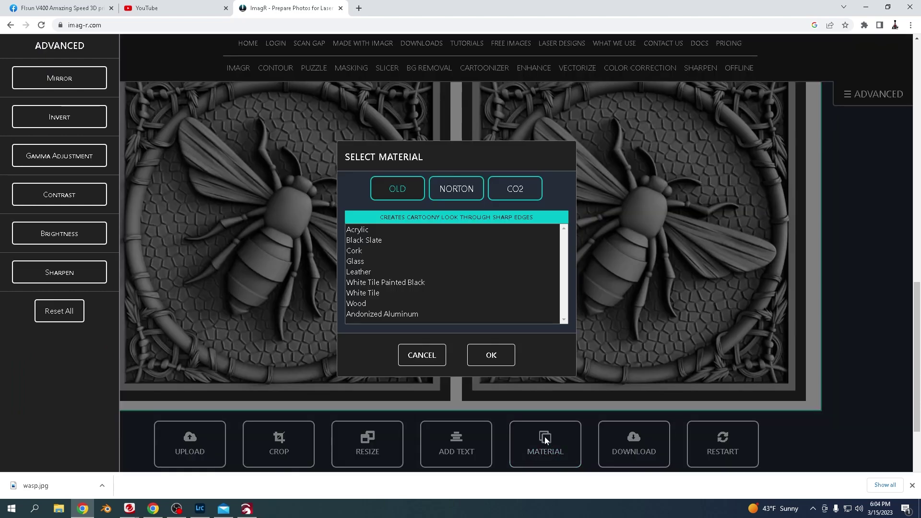
{"action": "left_click", "coordinate": [450, 194]}
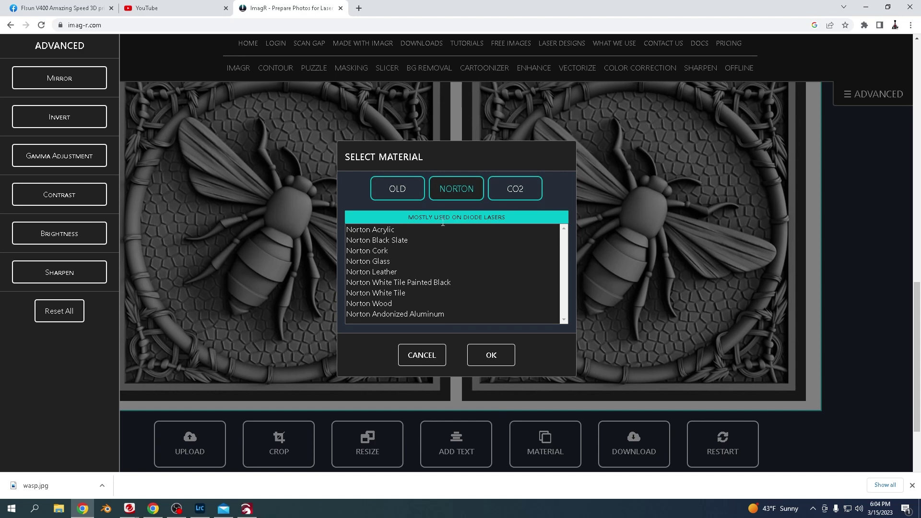
{"action": "left_click", "coordinate": [368, 303]}
{"action": "left_click", "coordinate": [491, 356]}
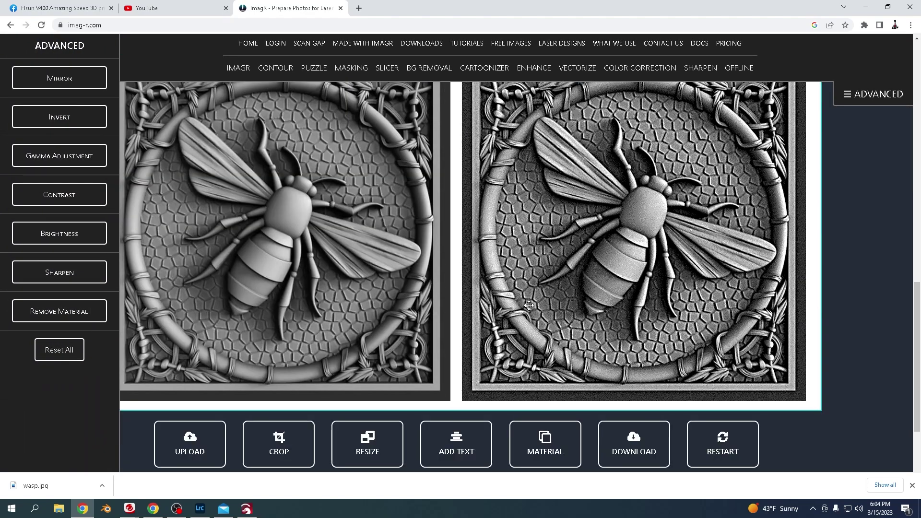
{"action": "scroll", "coordinate": [528, 305], "scroll_direction": "up", "scroll_amount": 1}
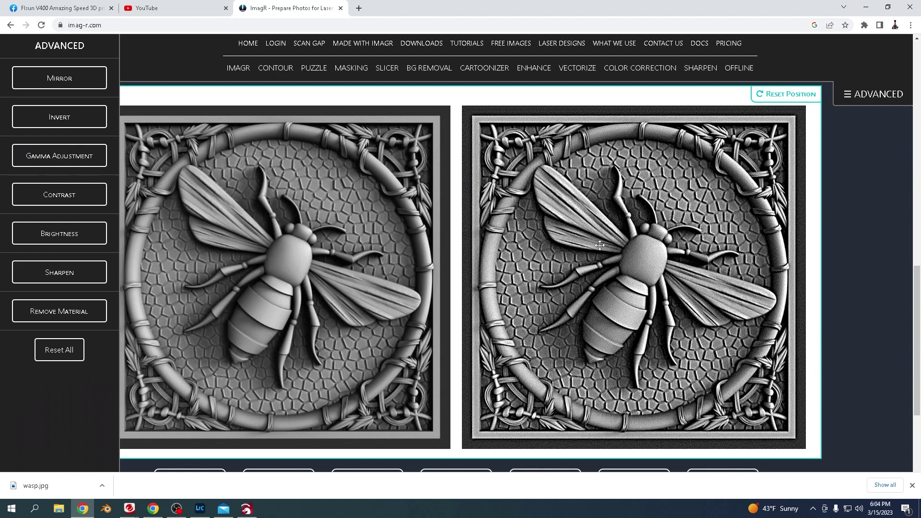
{"action": "scroll", "coordinate": [599, 245], "scroll_direction": "down", "scroll_amount": 4}
{"action": "scroll", "coordinate": [571, 276], "scroll_direction": "up", "scroll_amount": 6}
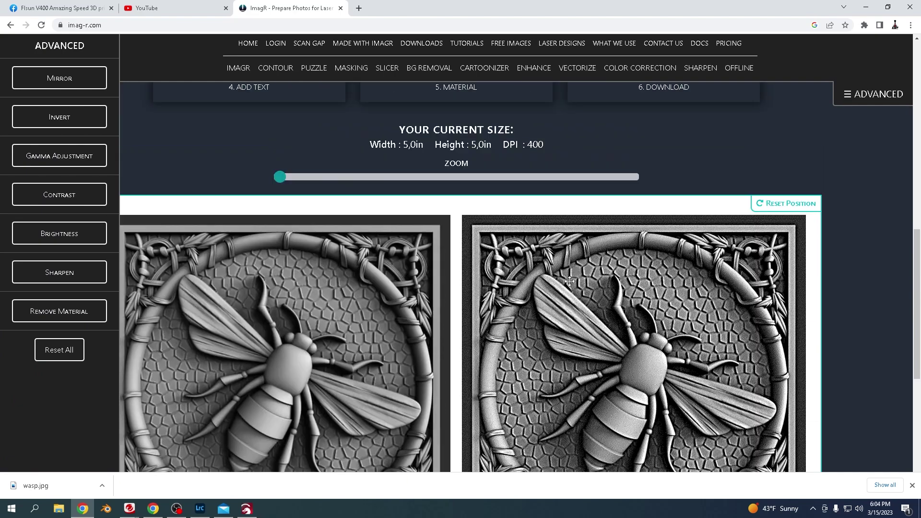
{"action": "scroll", "coordinate": [572, 283], "scroll_direction": "down", "scroll_amount": 5}
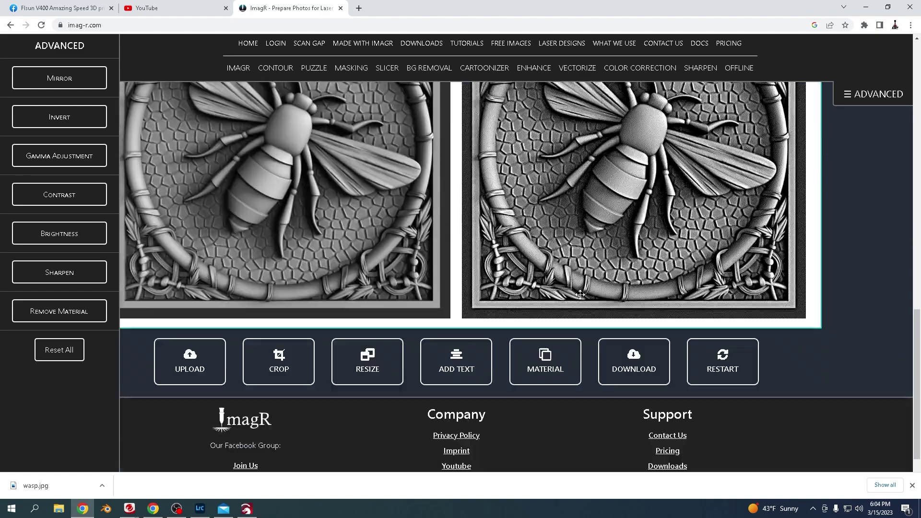
Download the processed bee image as a BMP file.
{"action": "left_click", "coordinate": [634, 365]}
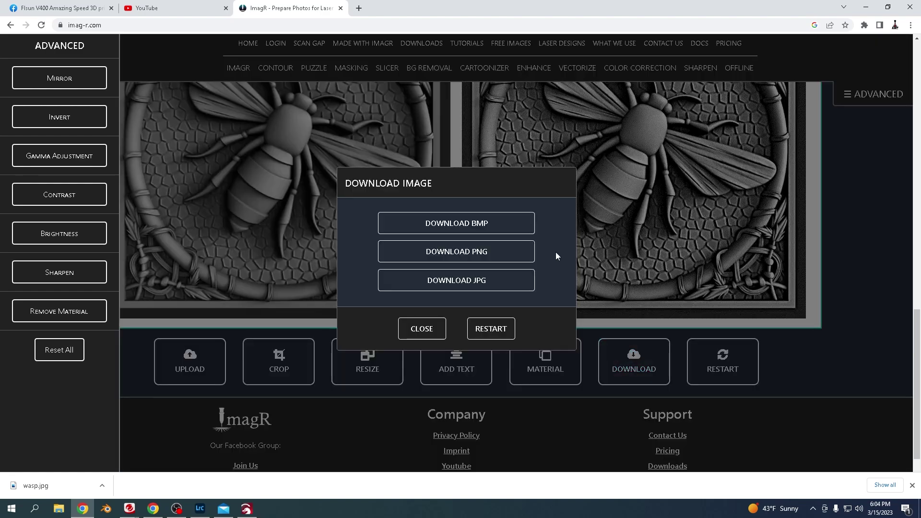
{"action": "left_click", "coordinate": [459, 224]}
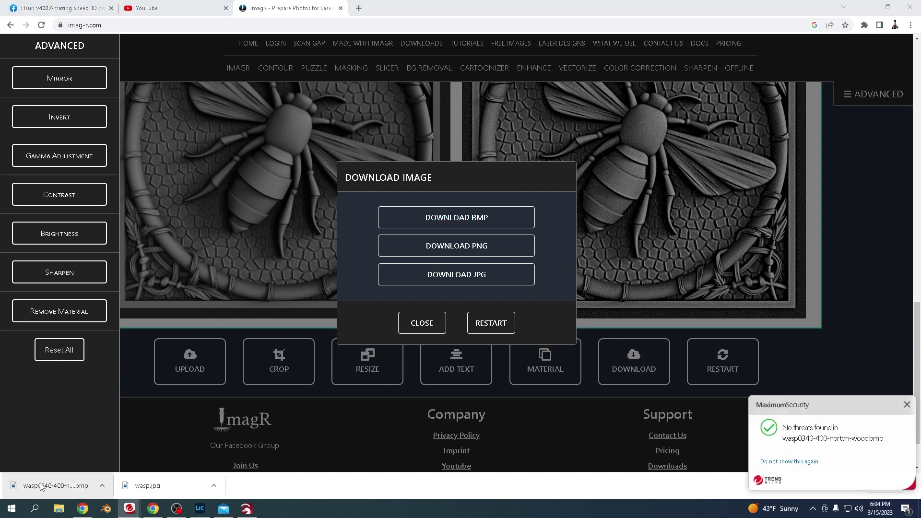
Import wasp0340-400-norton-wood.bmp into LightBurn and position the bee image on the bed.
{"action": "left_click_drag", "start_coordinate": [41, 487], "coordinate": [250, 273]}
{"action": "scroll", "coordinate": [304, 275], "scroll_direction": "up", "scroll_amount": 3}
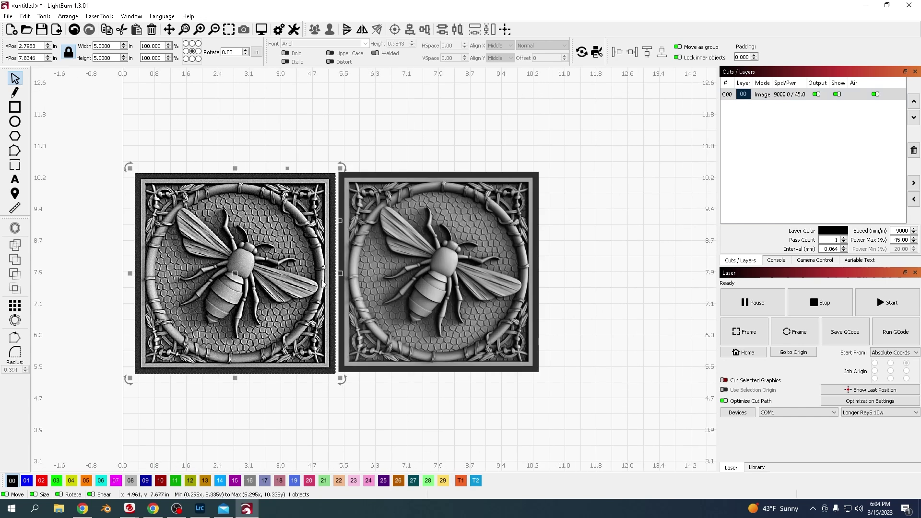
{"action": "scroll", "coordinate": [323, 284], "scroll_direction": "up", "scroll_amount": 1}
{"action": "left_click", "coordinate": [466, 275]}
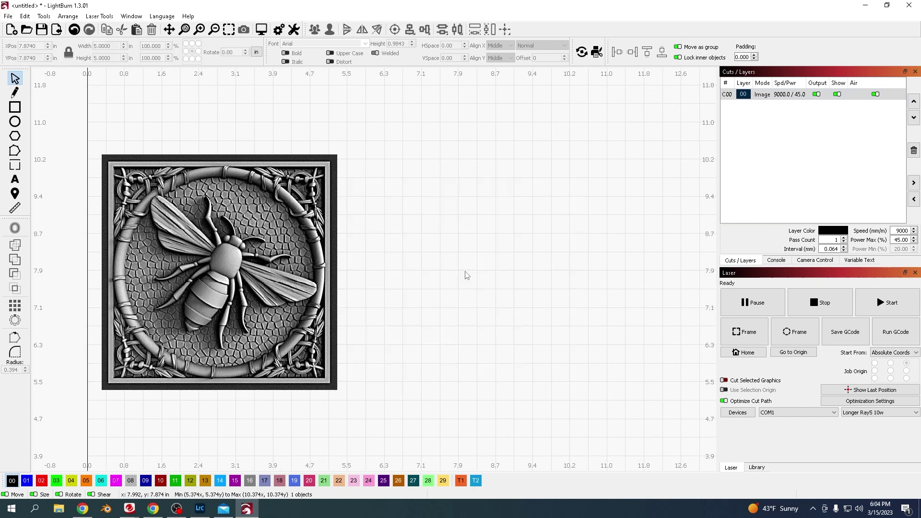
{"action": "left_click_drag", "start_coordinate": [466, 275], "coordinate": [489, 275]}
{"action": "scroll", "coordinate": [495, 277], "scroll_direction": "down", "scroll_amount": 8}
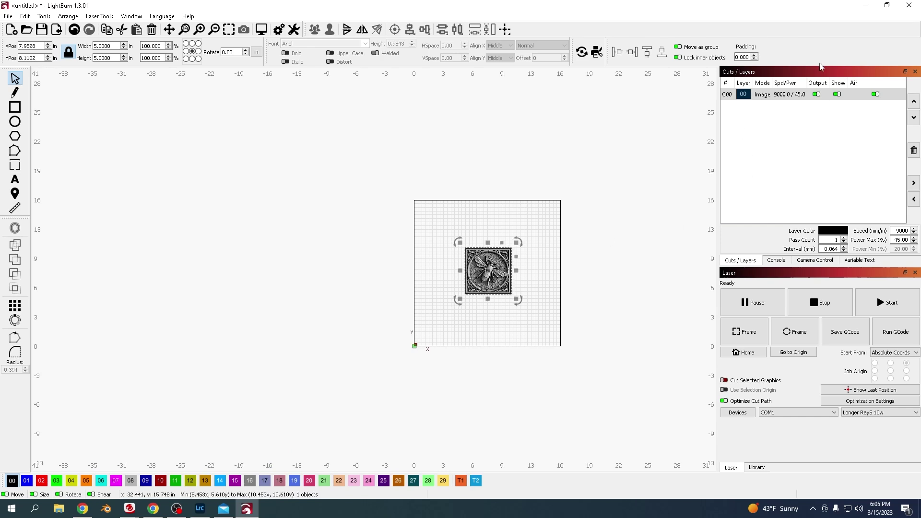
Enable Pass-Through on image layer C00 in the Cut Settings Editor.
{"action": "double_click", "coordinate": [783, 96]}
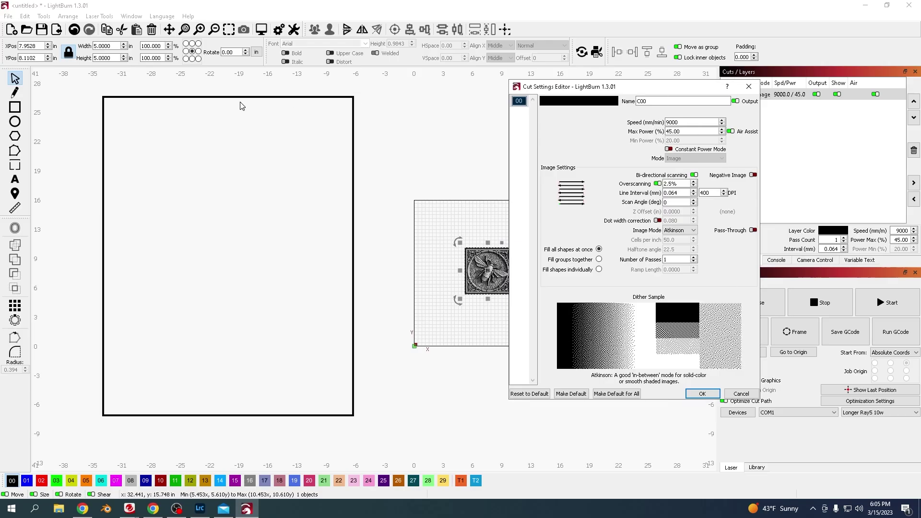
{"action": "left_click_drag", "start_coordinate": [457, 34], "coordinate": [333, 100]}
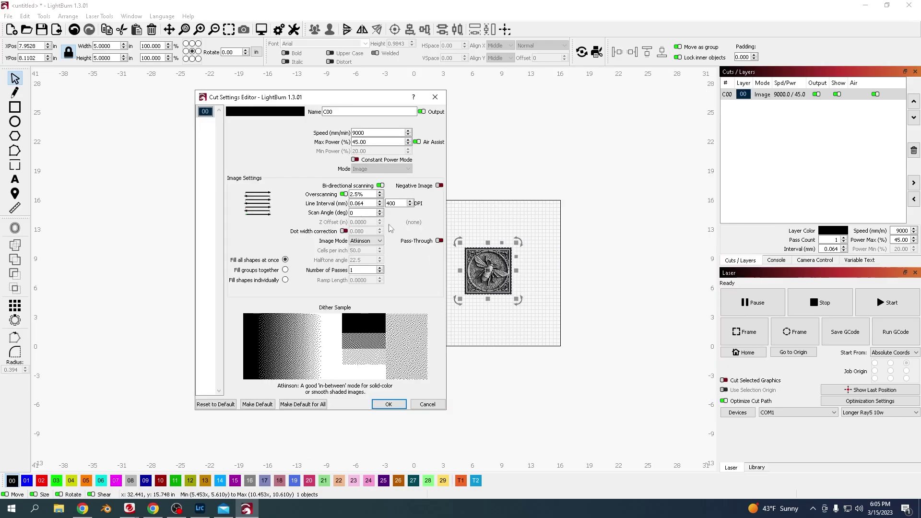
{"action": "left_click", "coordinate": [440, 241]}
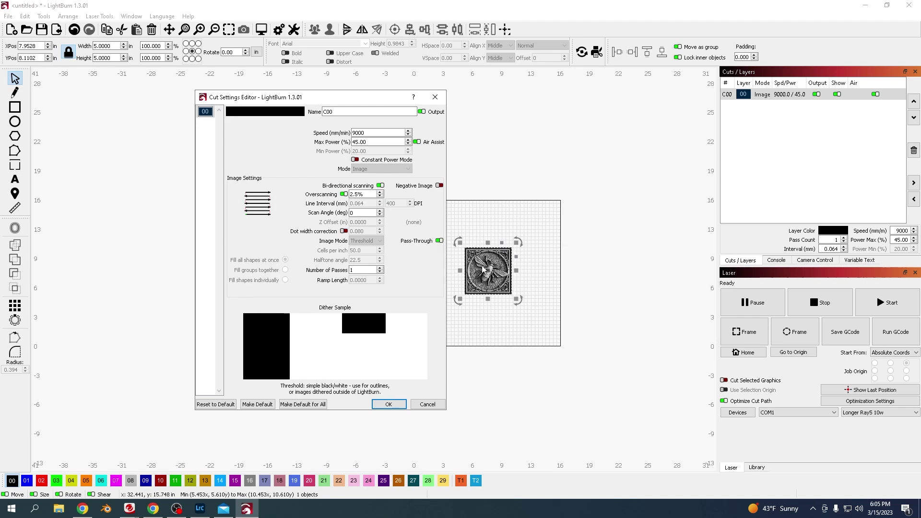
{"action": "left_click", "coordinate": [389, 404]}
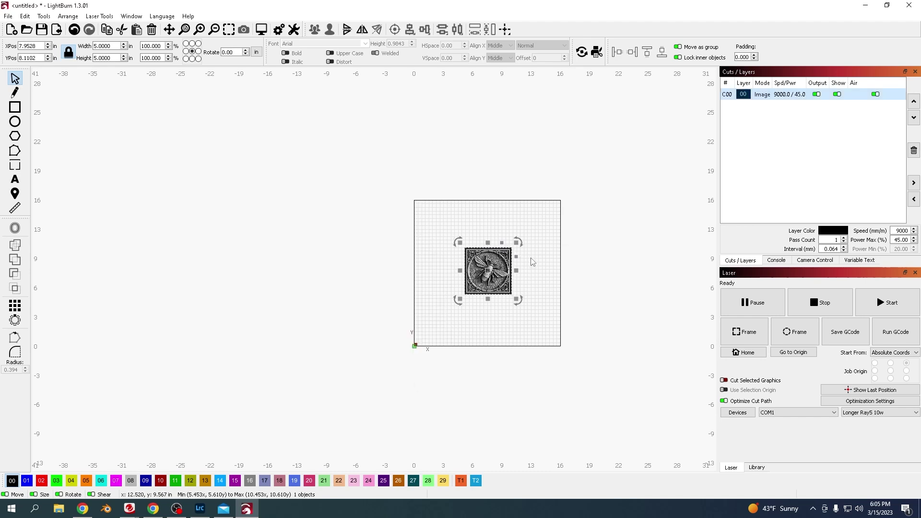
{"action": "scroll", "coordinate": [530, 261], "scroll_direction": "up", "scroll_amount": 8}
{"action": "scroll", "coordinate": [399, 288], "scroll_direction": "up", "scroll_amount": 3}
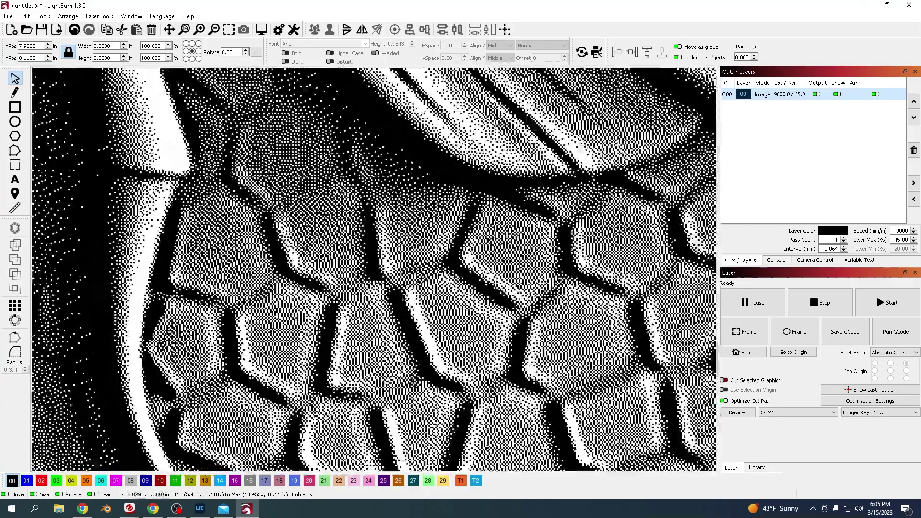
{"action": "scroll", "coordinate": [424, 268], "scroll_direction": "down", "scroll_amount": 10}
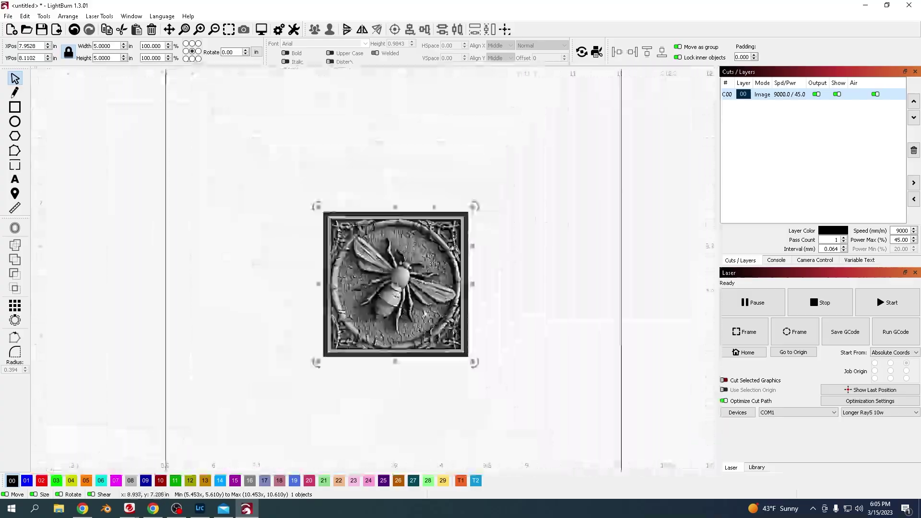
{"action": "scroll", "coordinate": [423, 295], "scroll_direction": "up", "scroll_amount": 2}
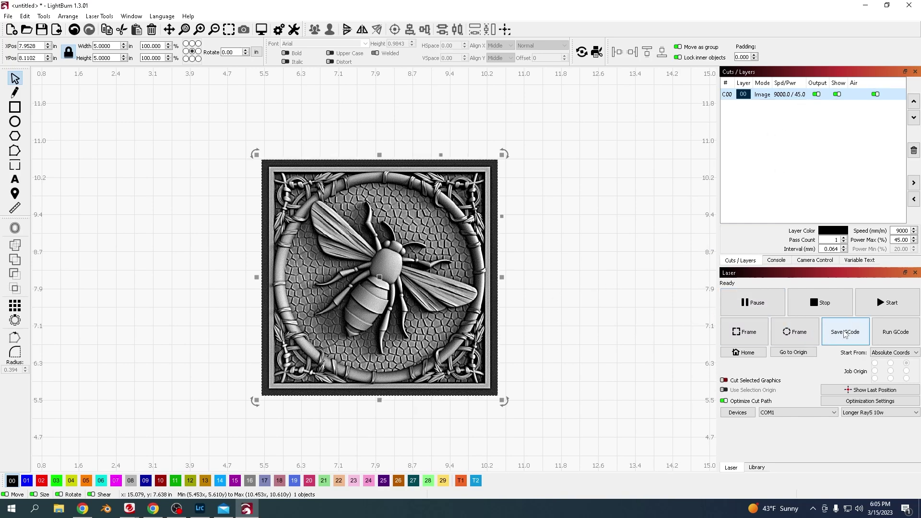
{"action": "left_click", "coordinate": [845, 334]}
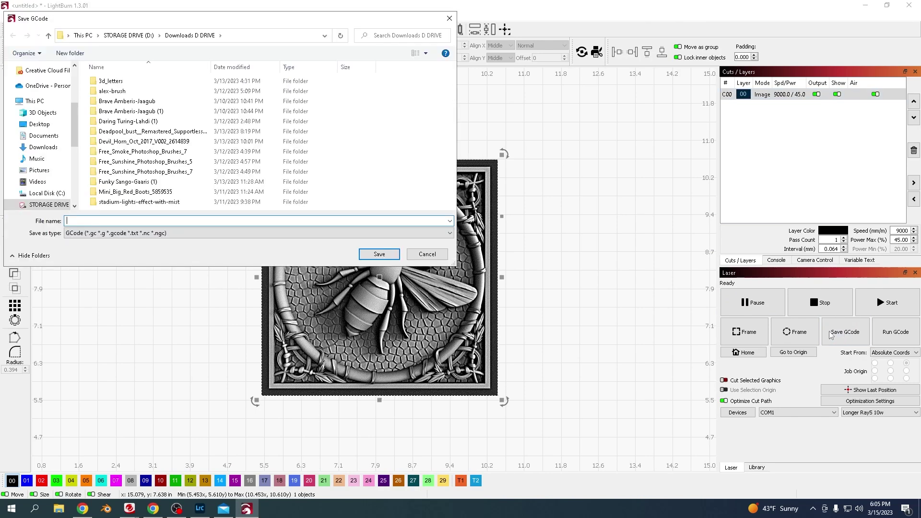
{"action": "scroll", "coordinate": [48, 173], "scroll_direction": "down", "scroll_amount": 2}
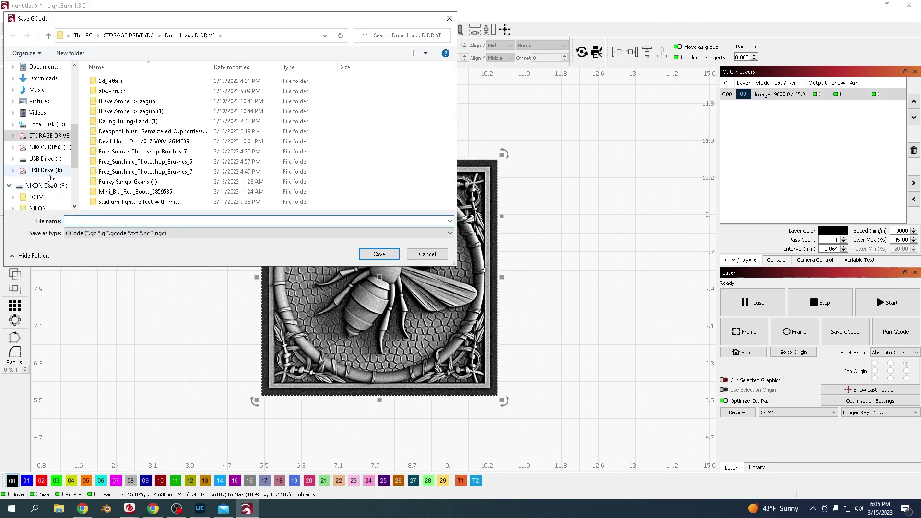